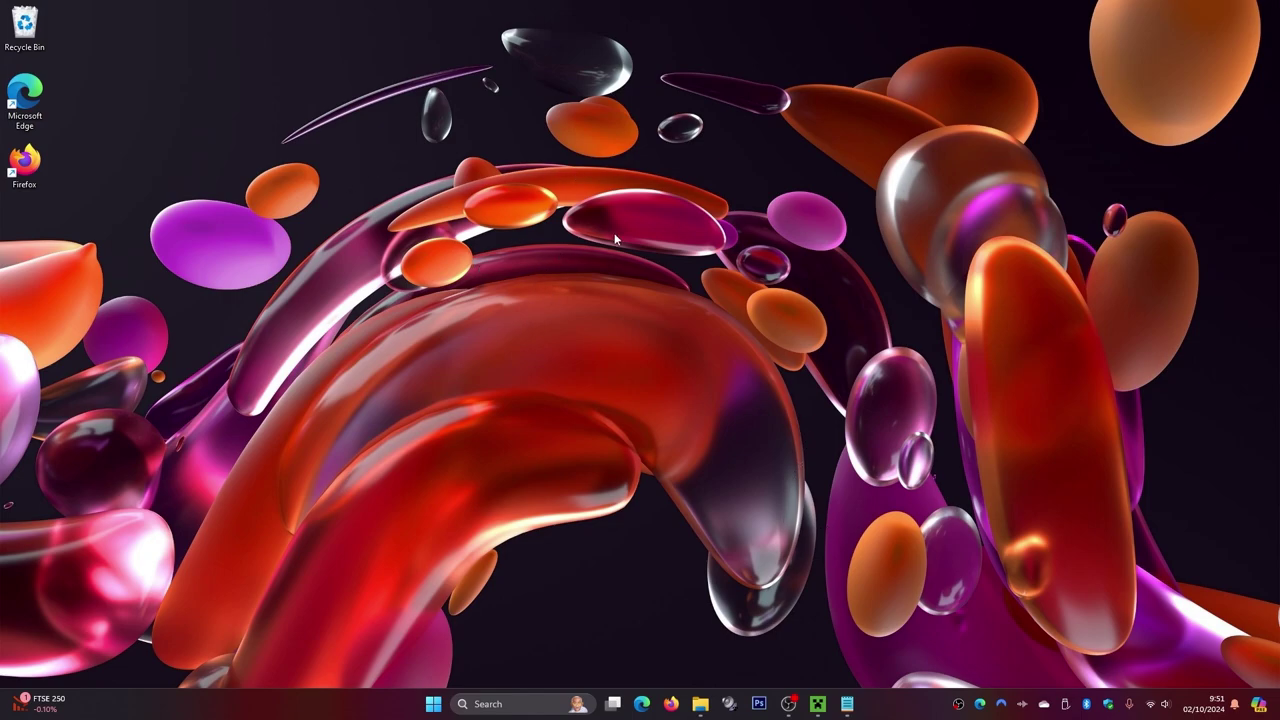
Open the Minecraft Launcher and show the Java Edition installations with modded versions included.
click(818, 704)
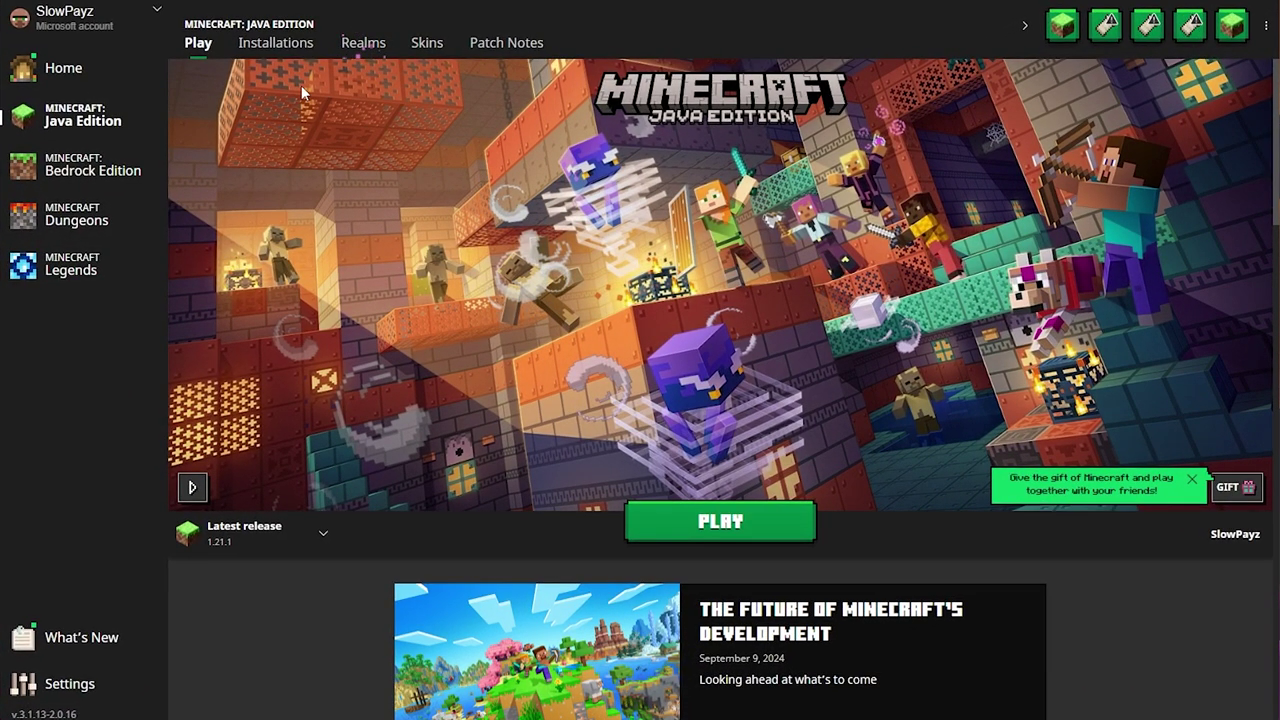
click(262, 48)
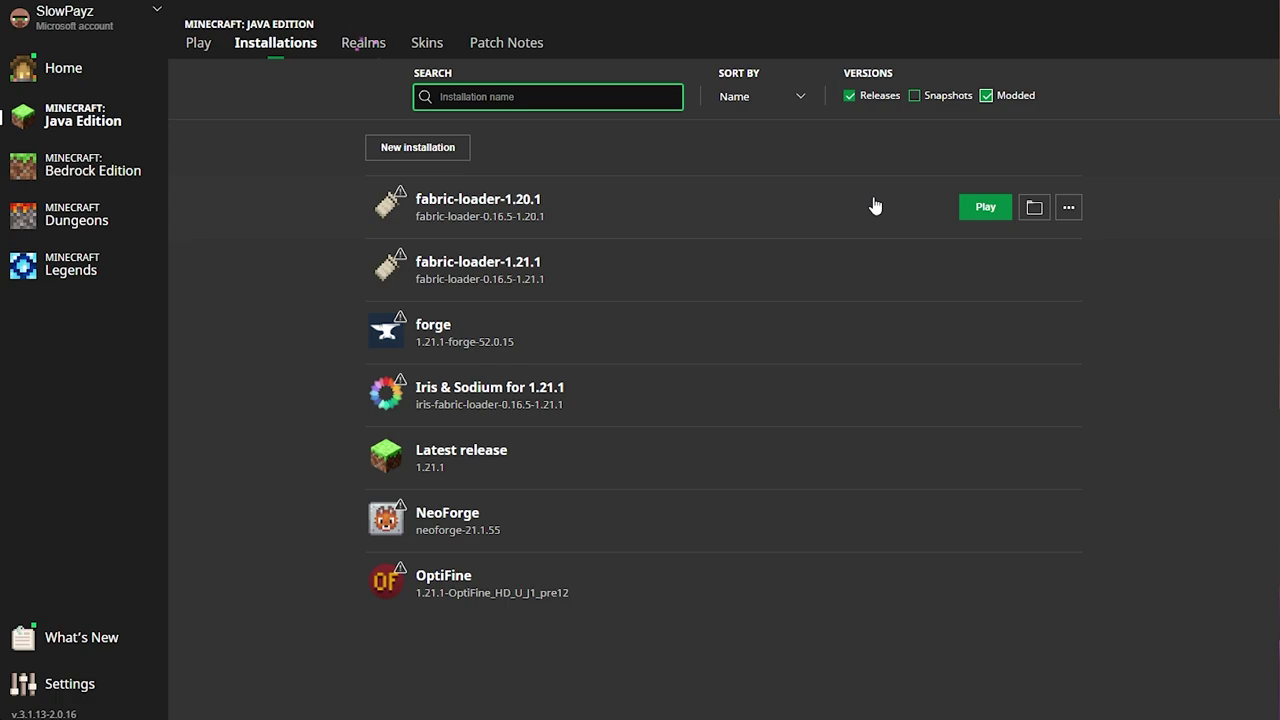
click(986, 95)
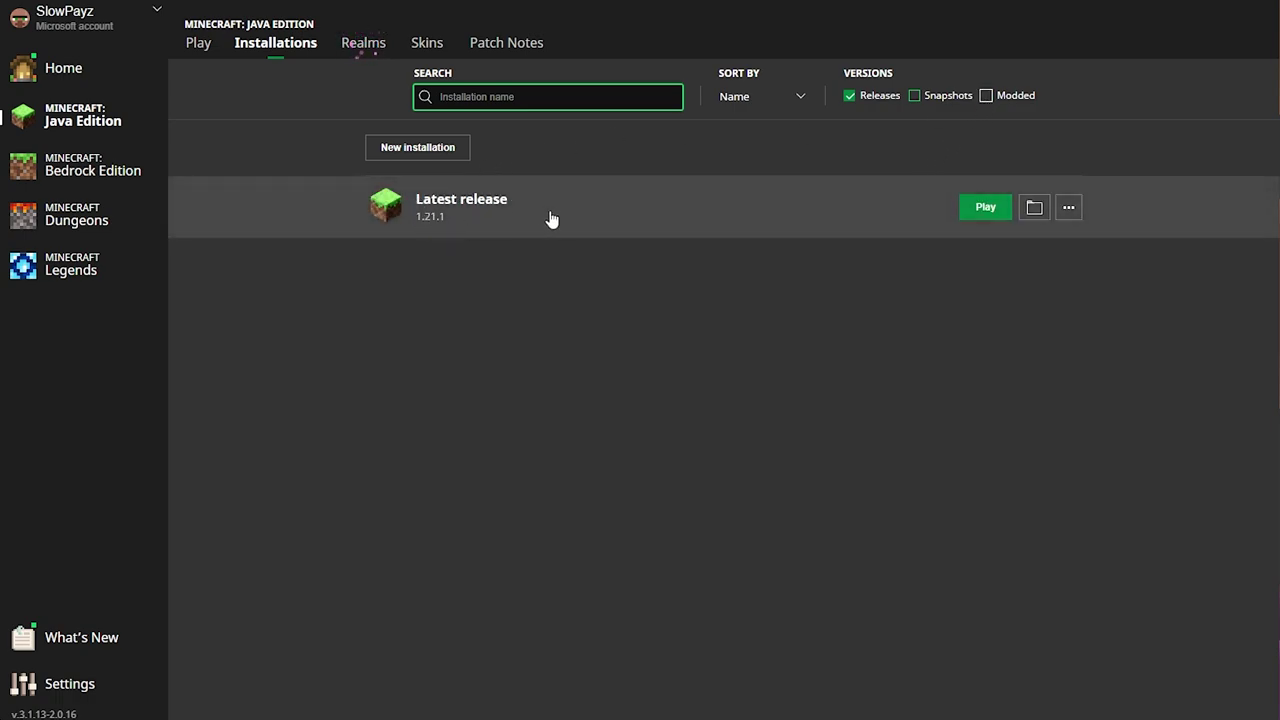
click(989, 95)
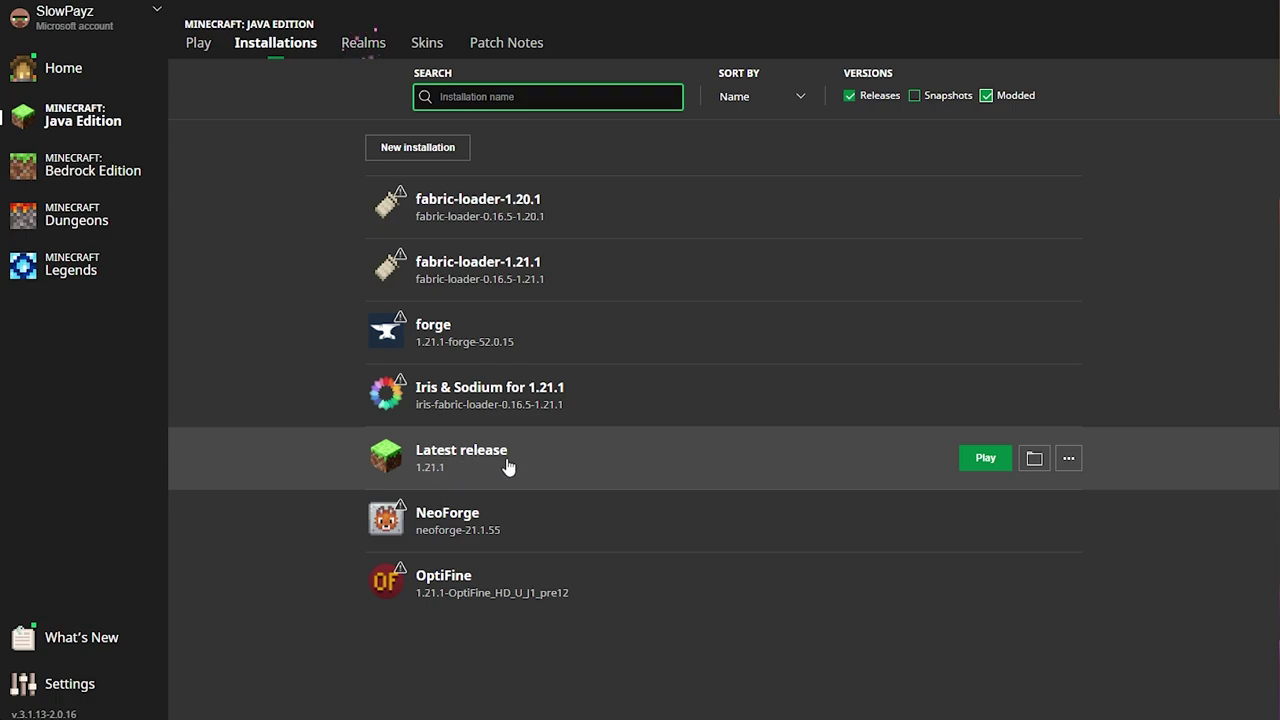
Edit the Latest release installation and set the memory limit in its JVM arguments to -Xmx4G.
click(1068, 460)
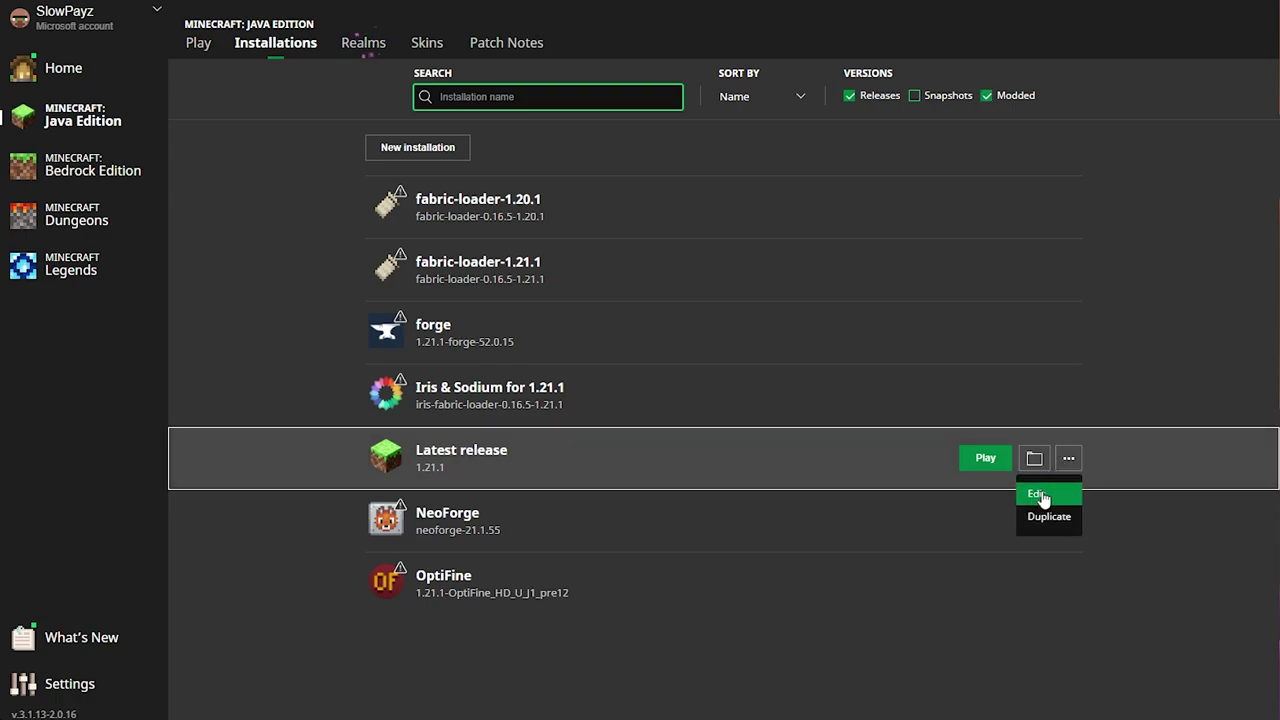
click(1040, 497)
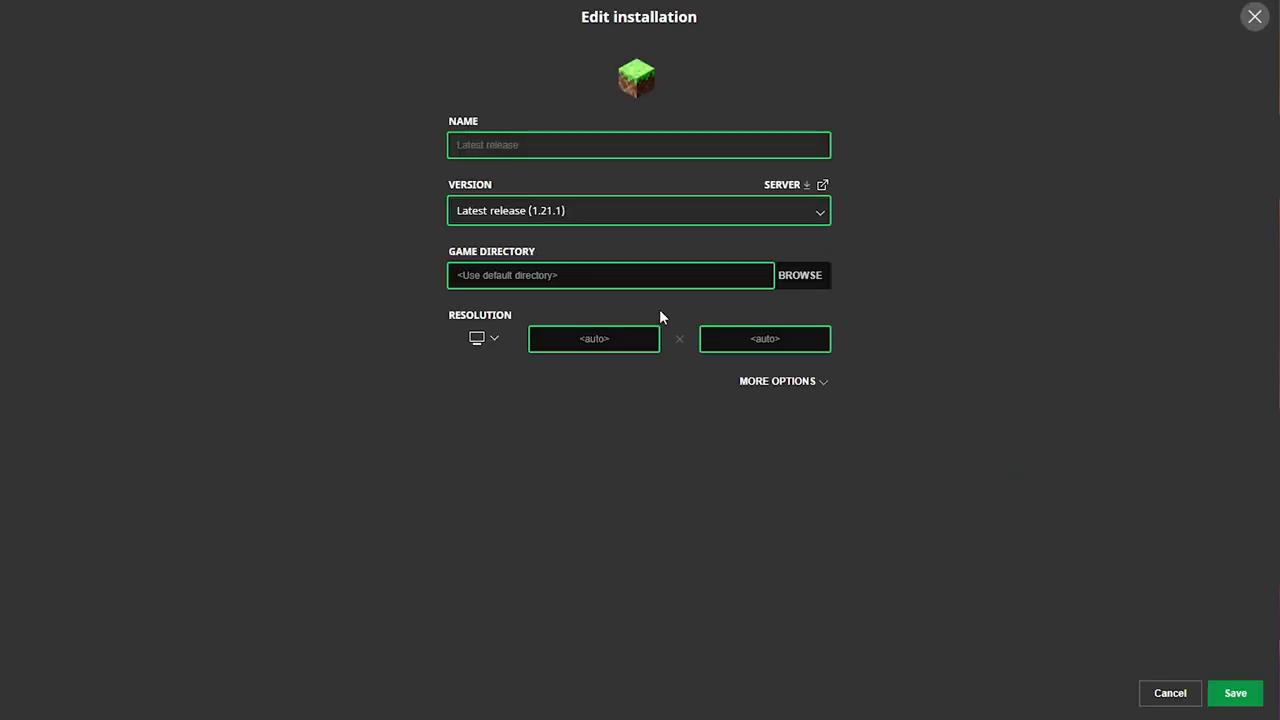
click(758, 383)
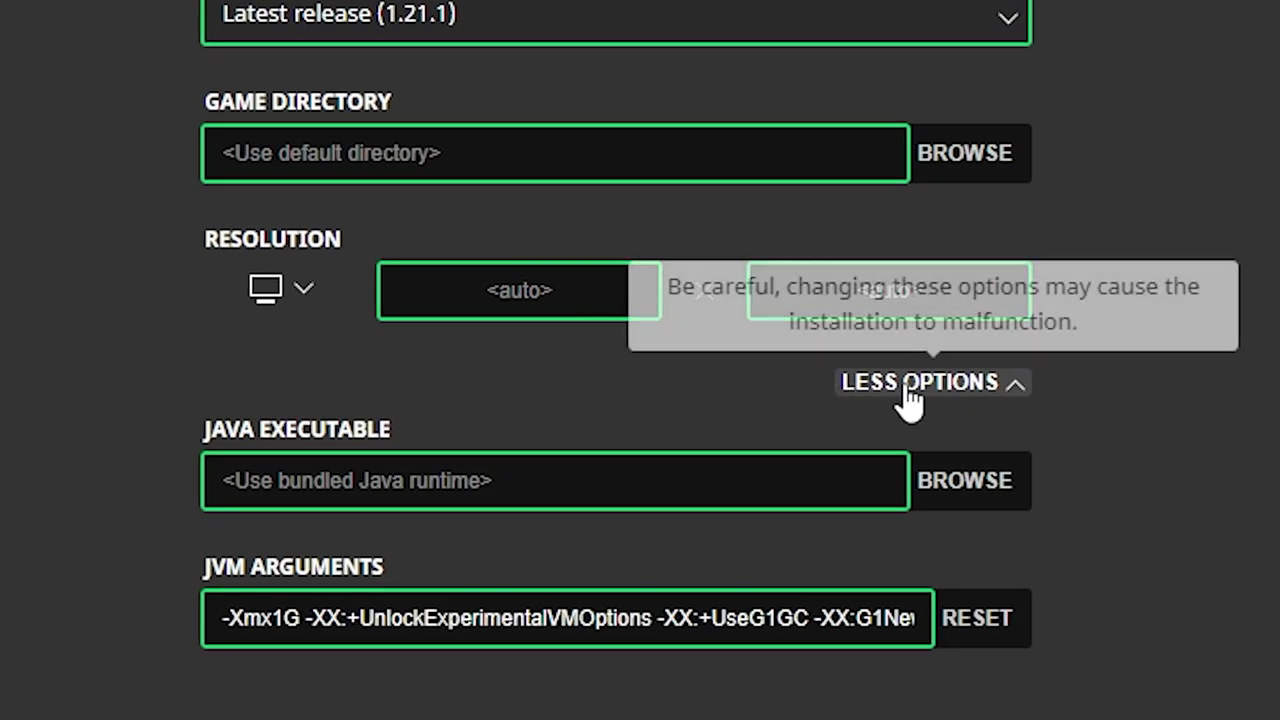
click(284, 617)
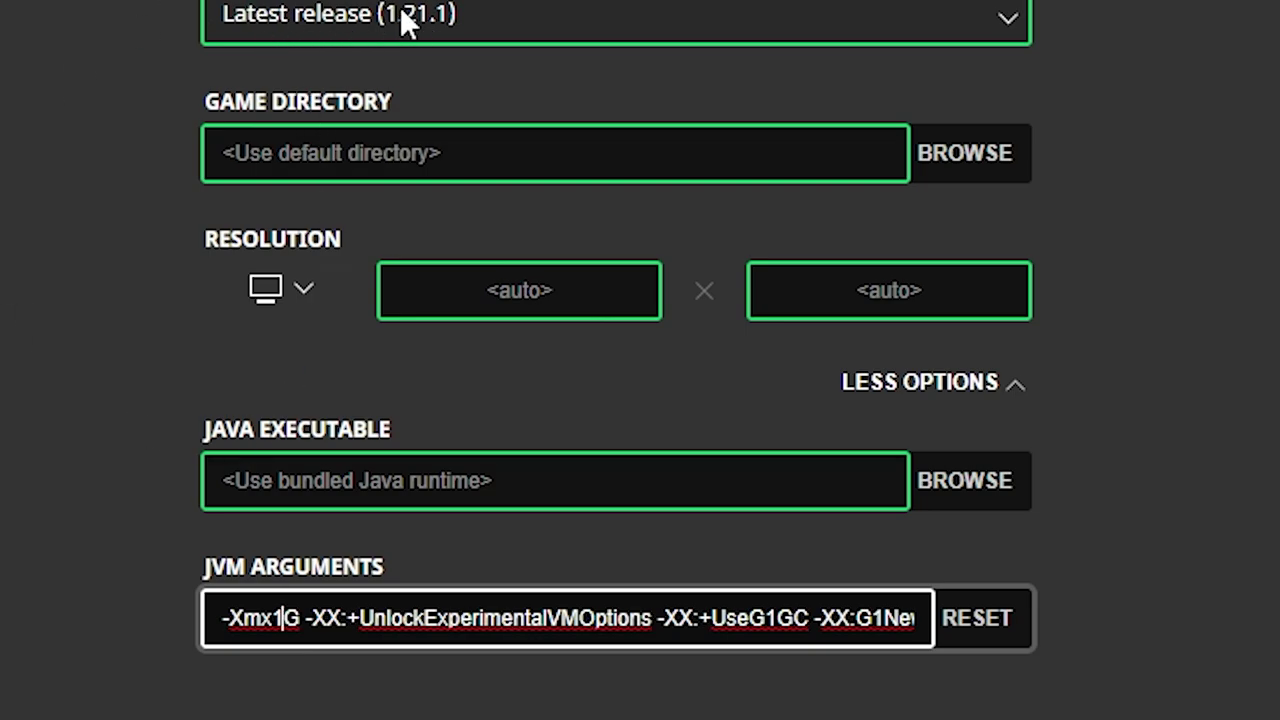
drag(274, 617, 281, 617)
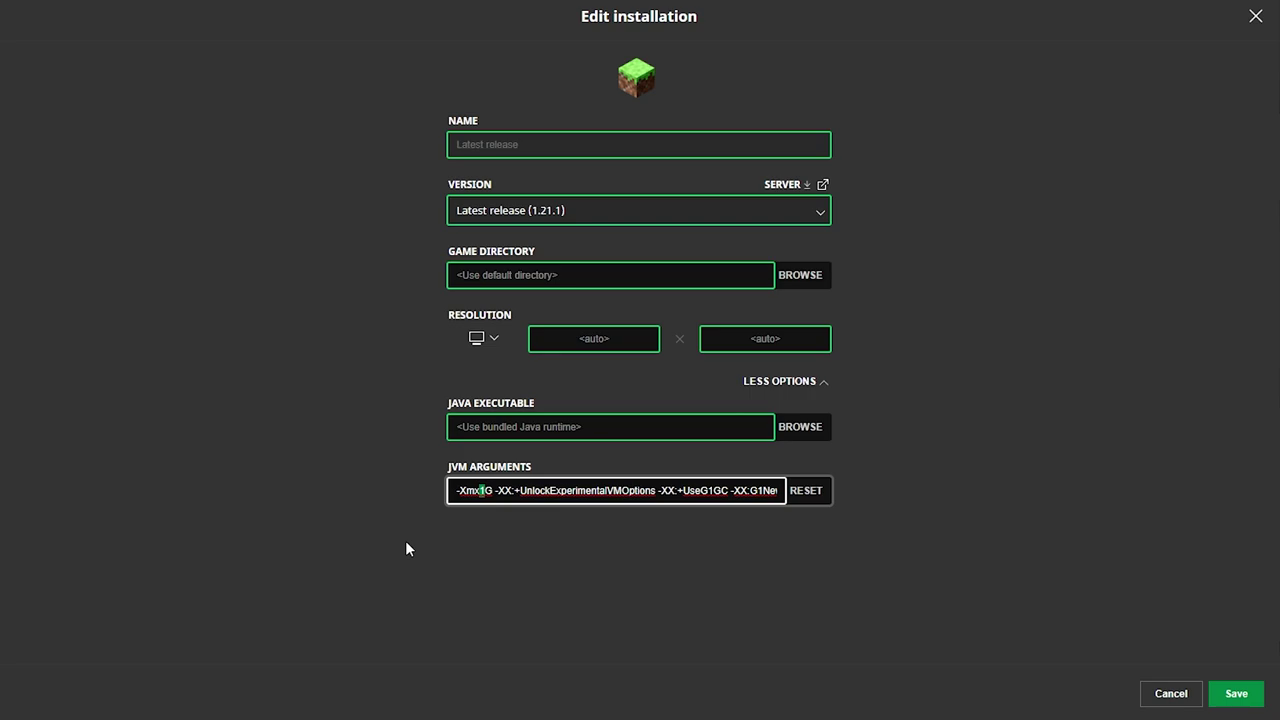
text(4)
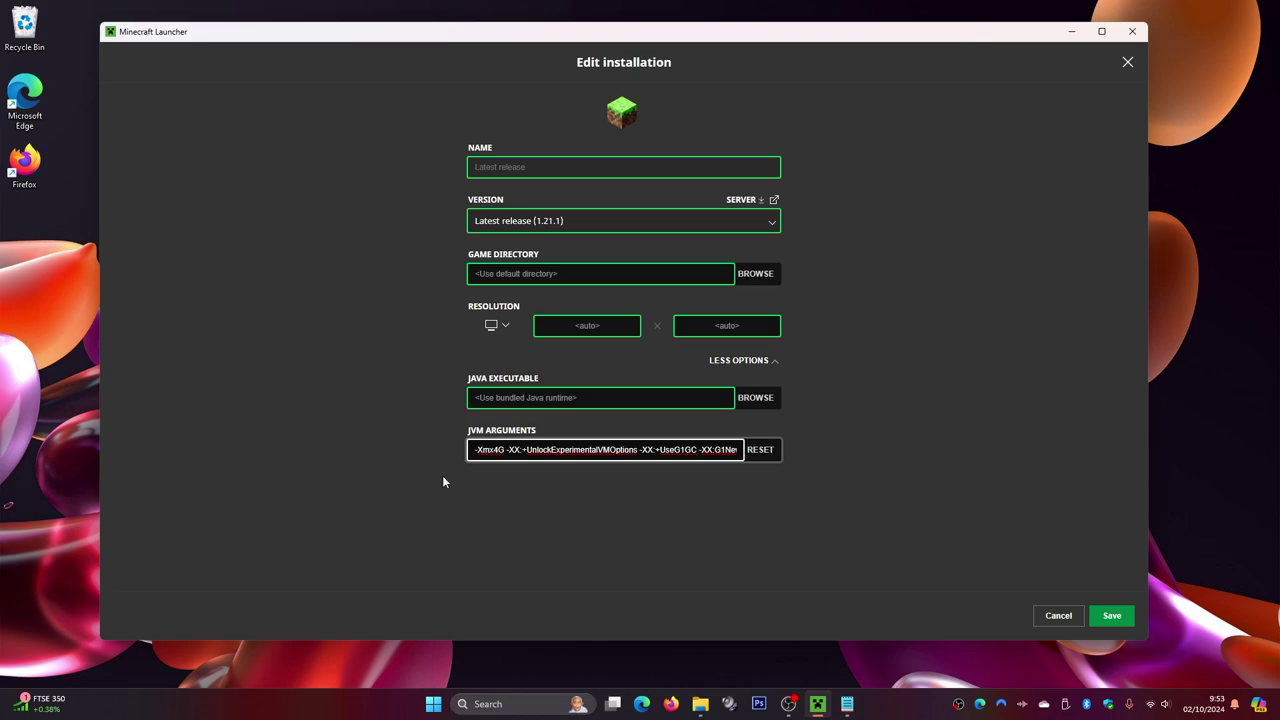
Check the computer's installed RAM in the Windows system specifications and close Settings.
click(433, 705)
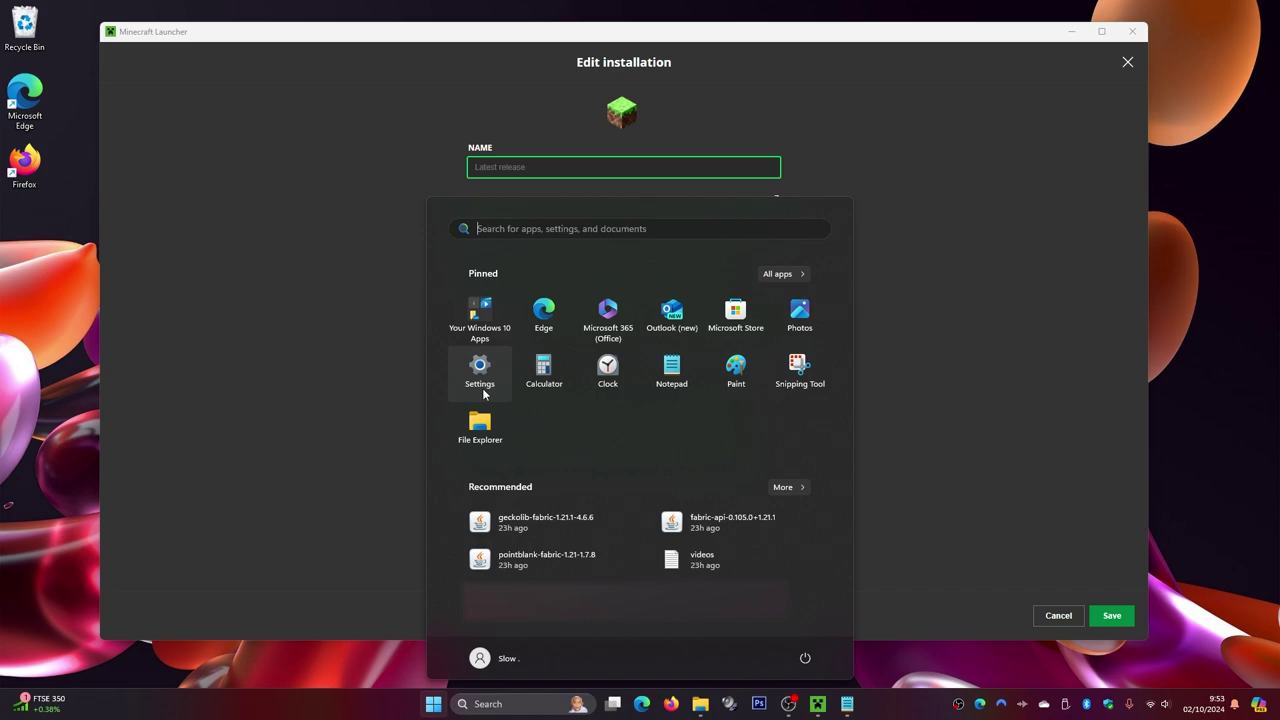
click(480, 372)
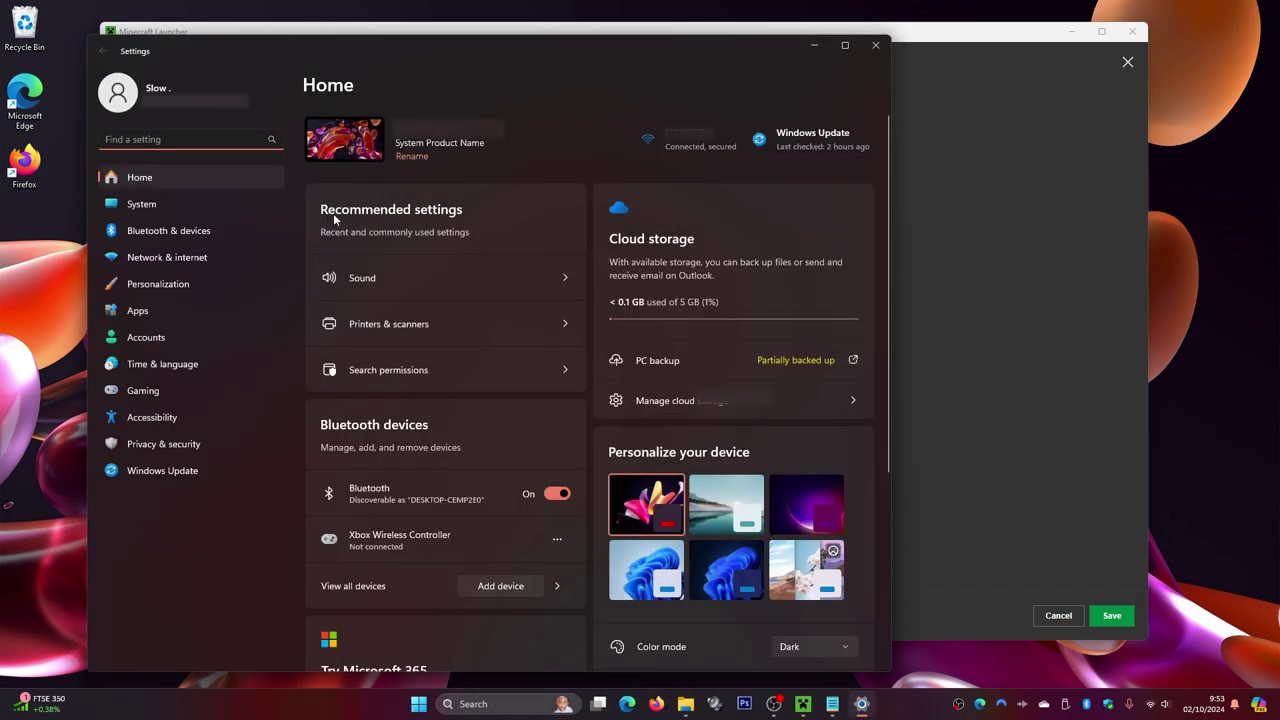
click(140, 204)
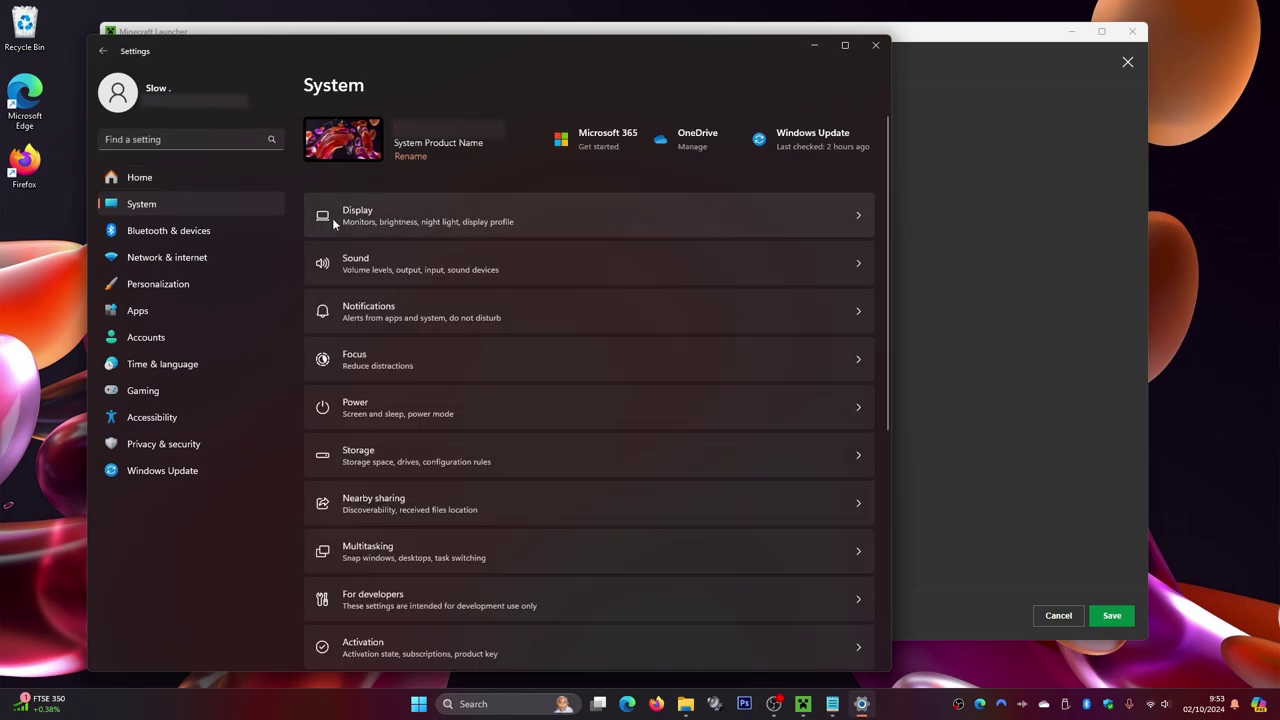
scroll(340, 200, down, 5)
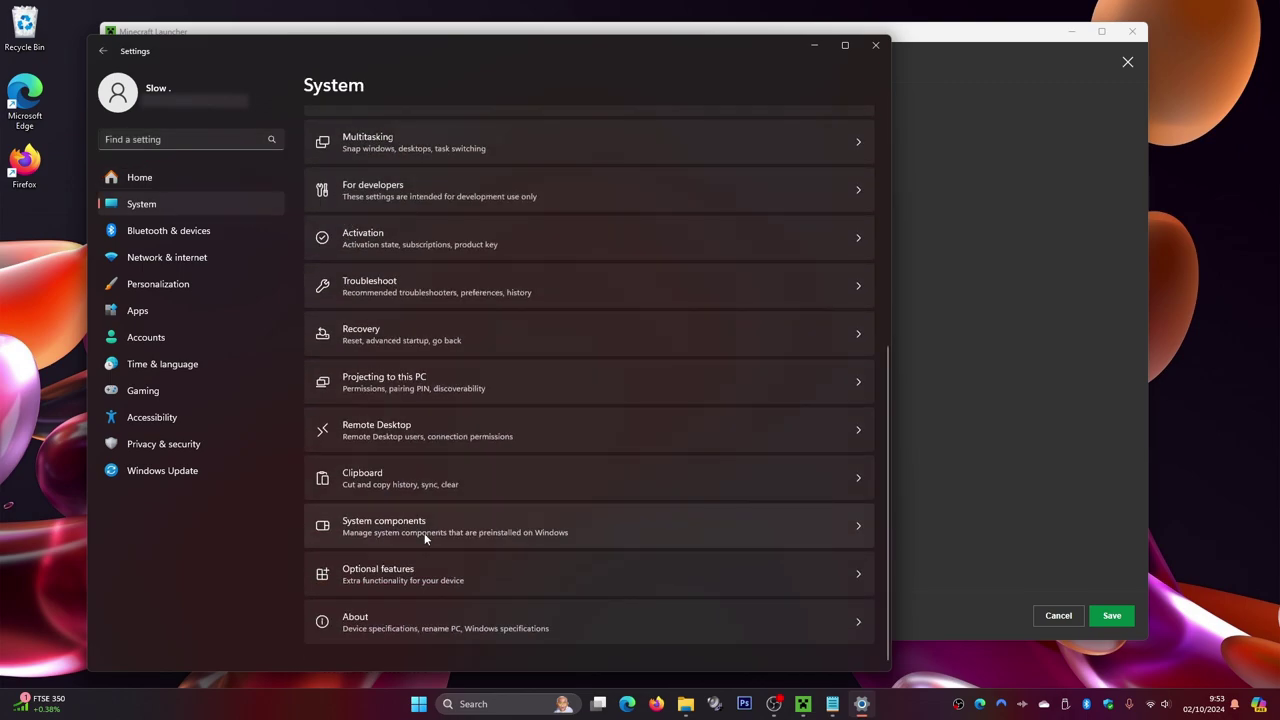
click(371, 618)
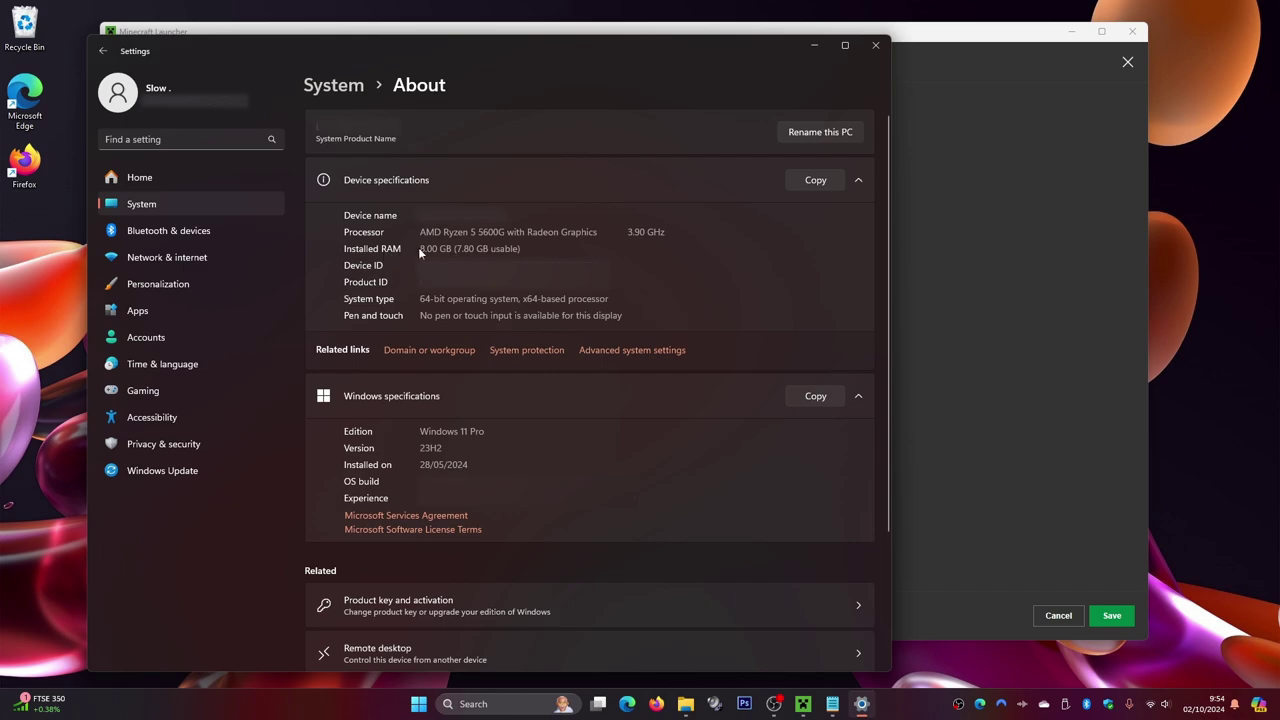
drag(433, 248, 451, 248)
click(425, 248)
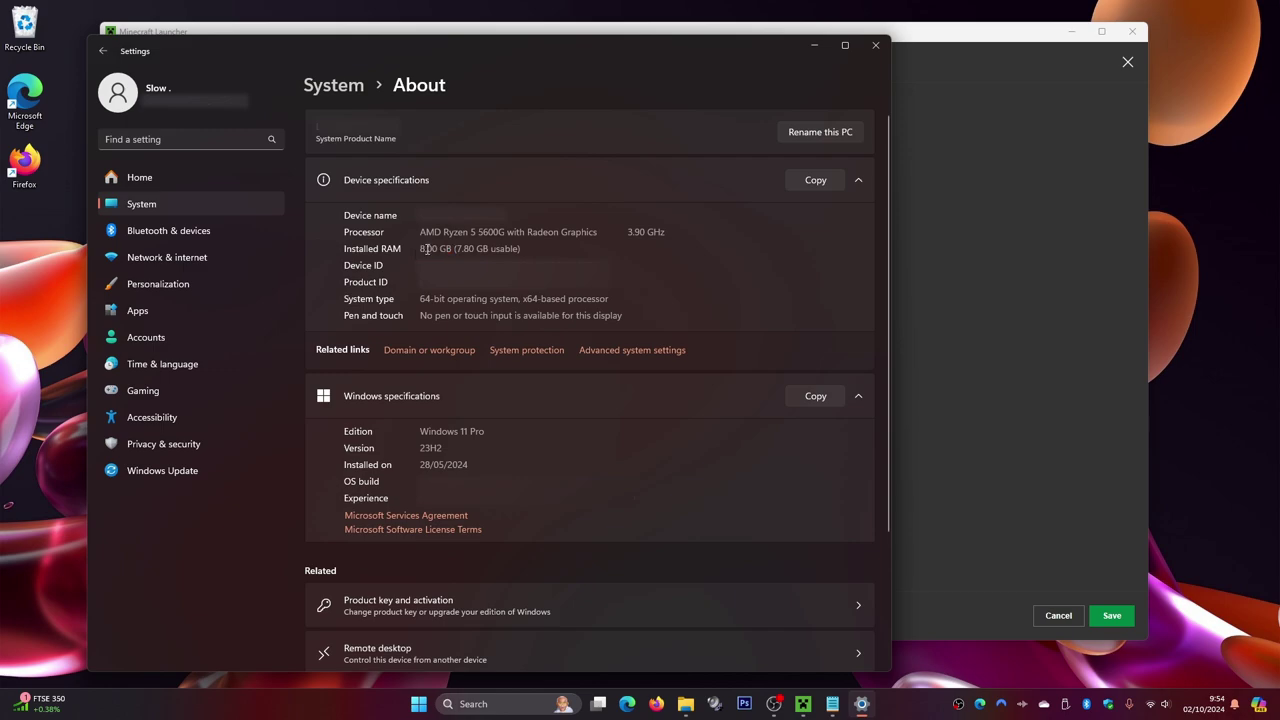
click(875, 50)
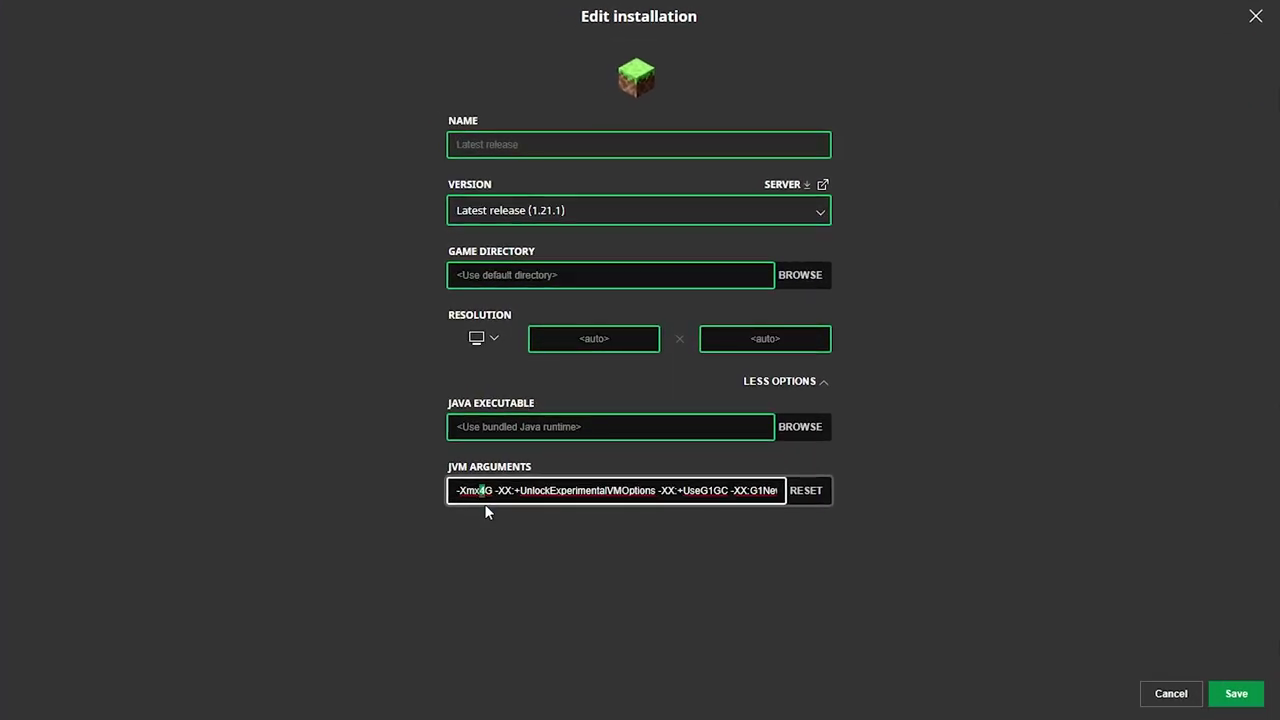
Try other memory limits, such as -Xmx8G and -Xmx6G, in the Latest release JVM arguments.
click(477, 497)
drag(487, 491, 482, 491)
text(8)
click(475, 524)
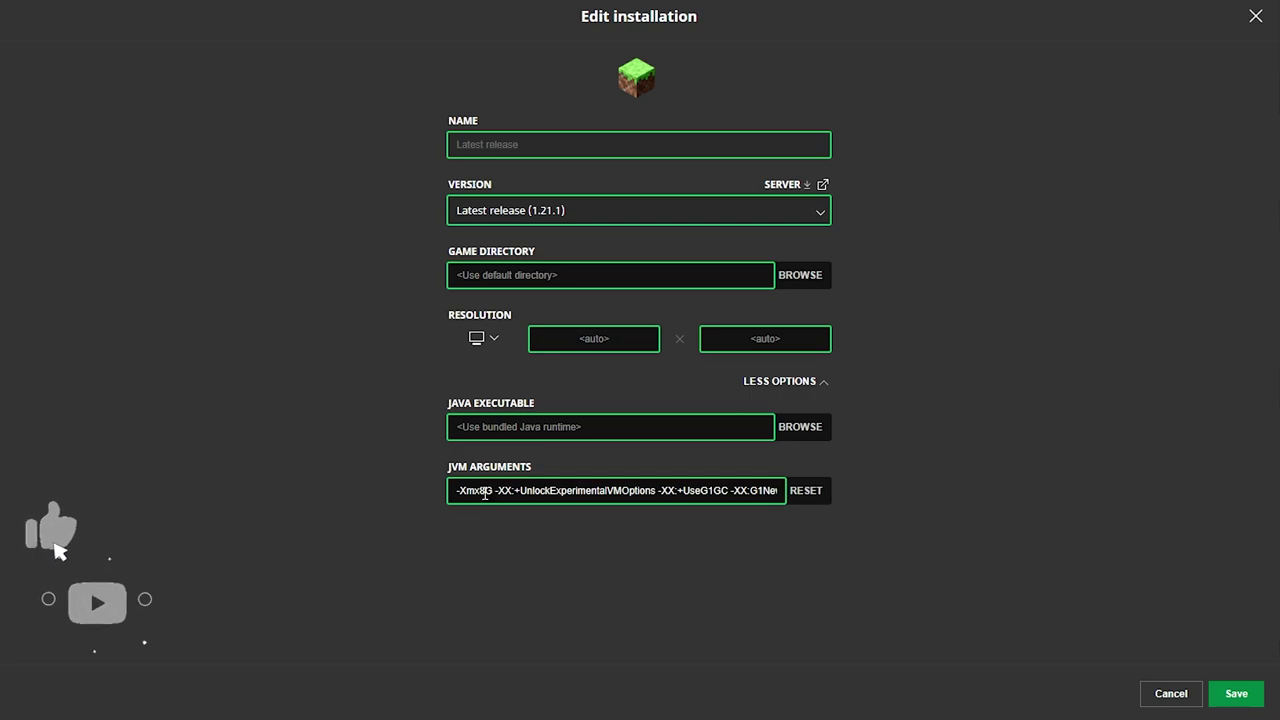
click(482, 490)
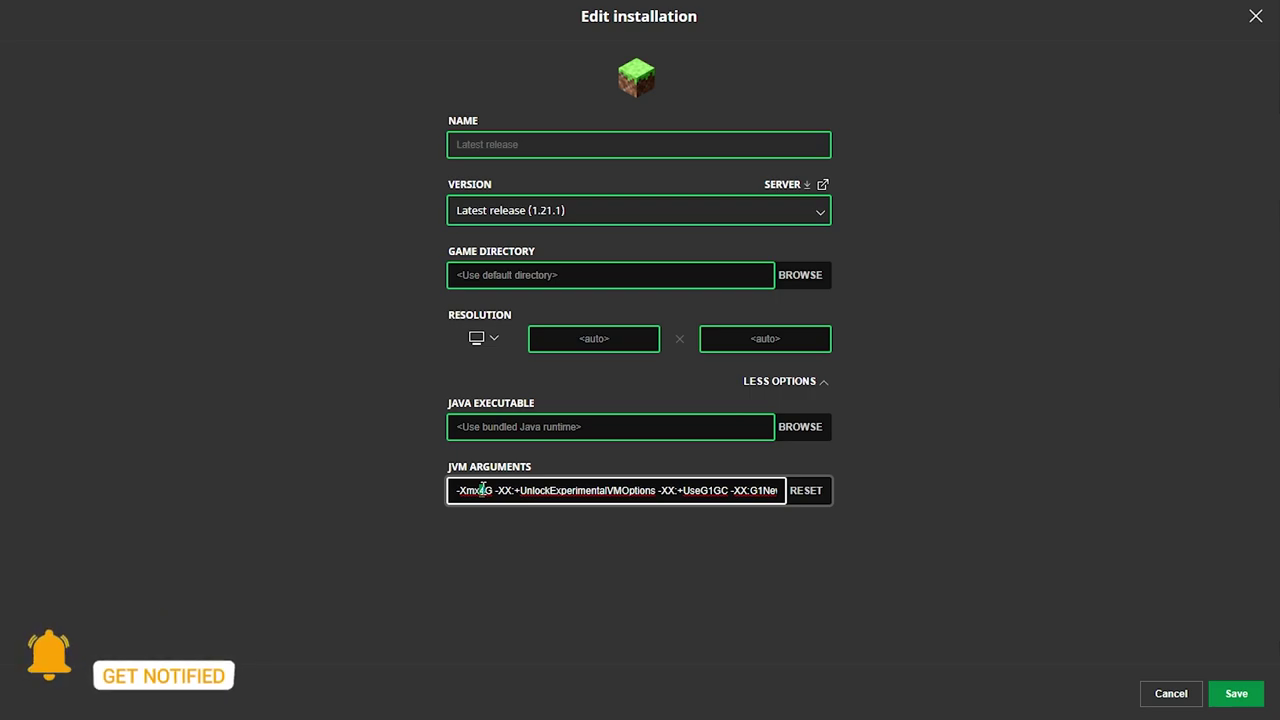
text(4)
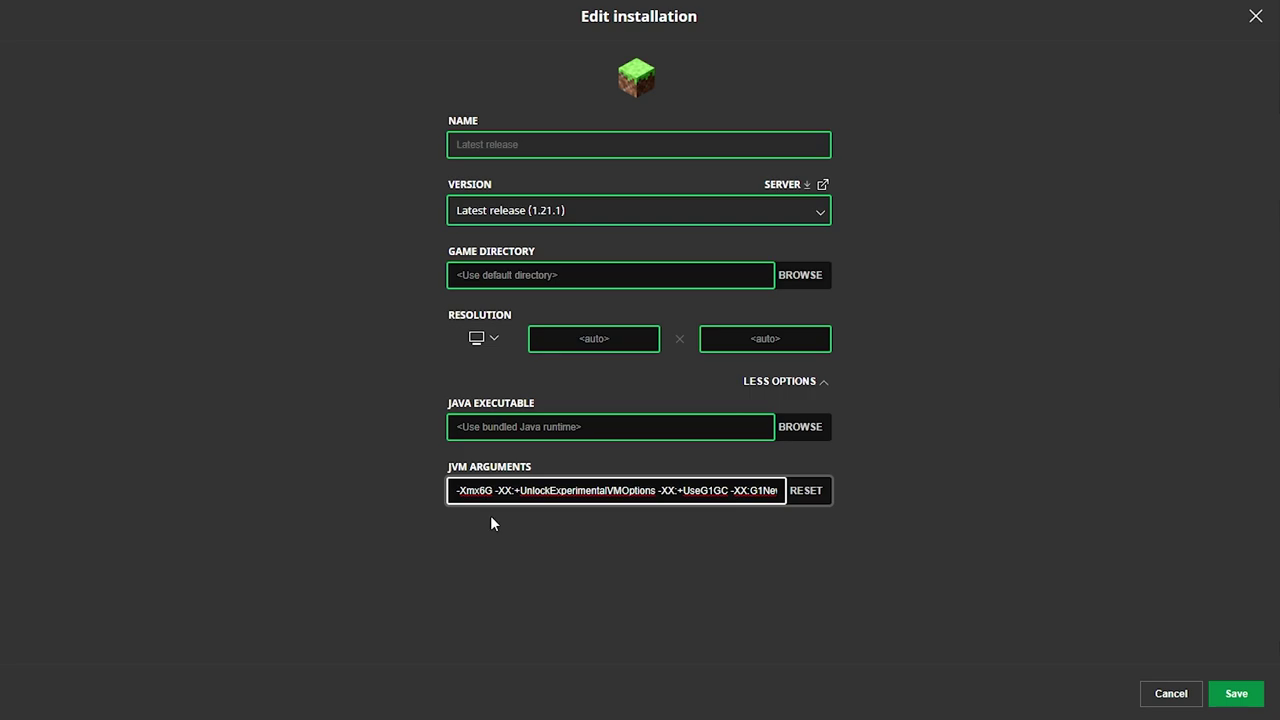
key(BackSpace)
text(8)
Set the memory limit in the Latest release JVM arguments to -Xmx4G and save the installation.
click(484, 490)
key(BackSpace)
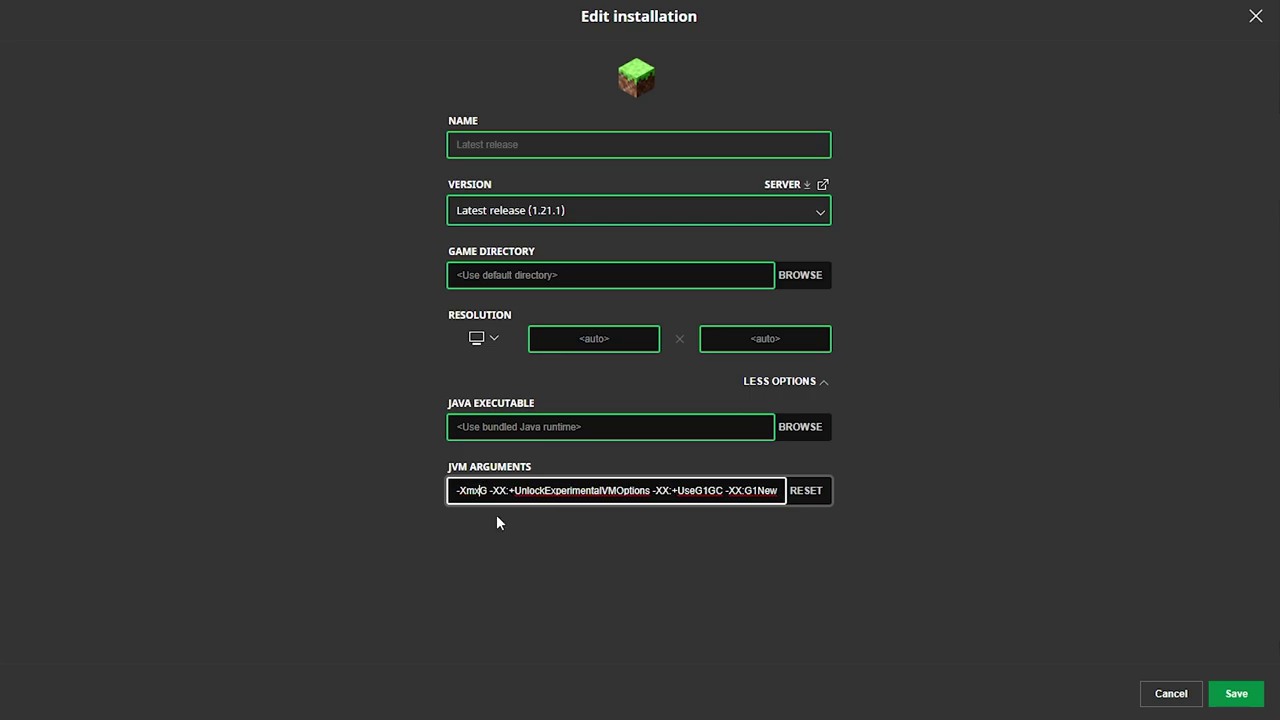
text(4)
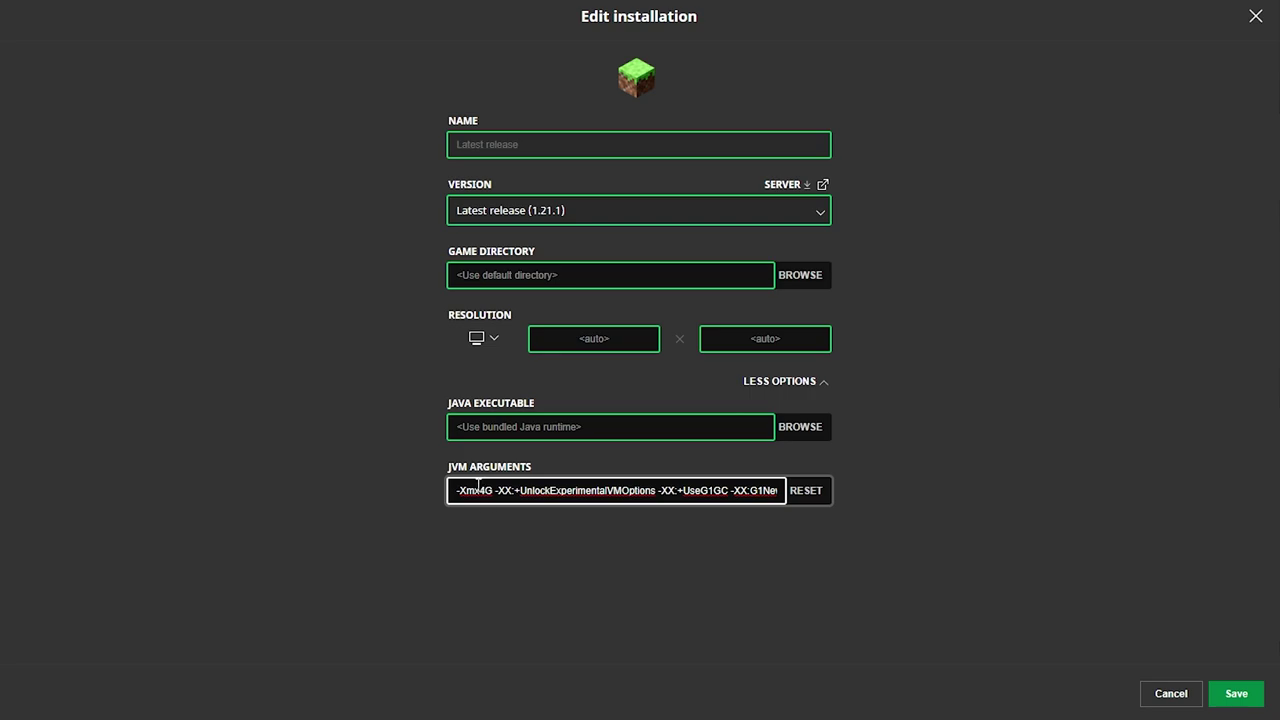
drag(487, 490, 494, 491)
click(492, 490)
click(1237, 694)
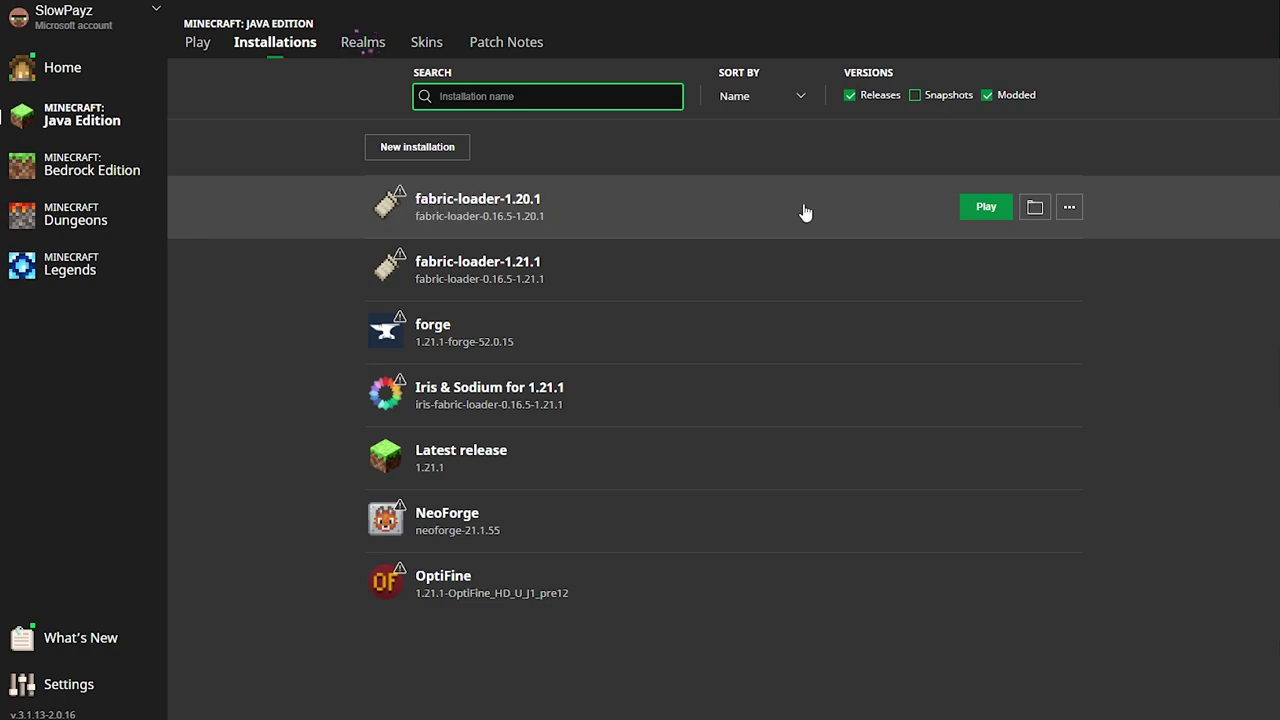
Set the memory limit of the fabric-loader-1.20.1 installation to -Xmx4G in its JVM arguments and save it.
click(1066, 210)
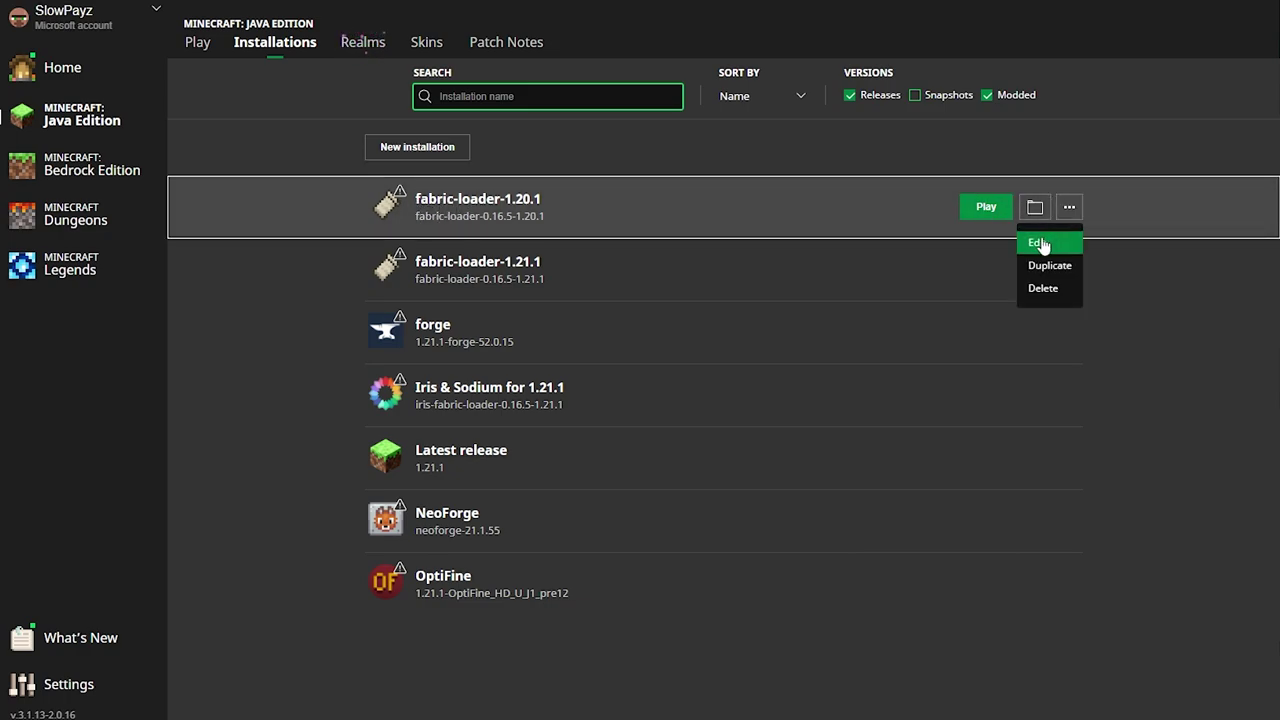
click(1038, 243)
click(772, 424)
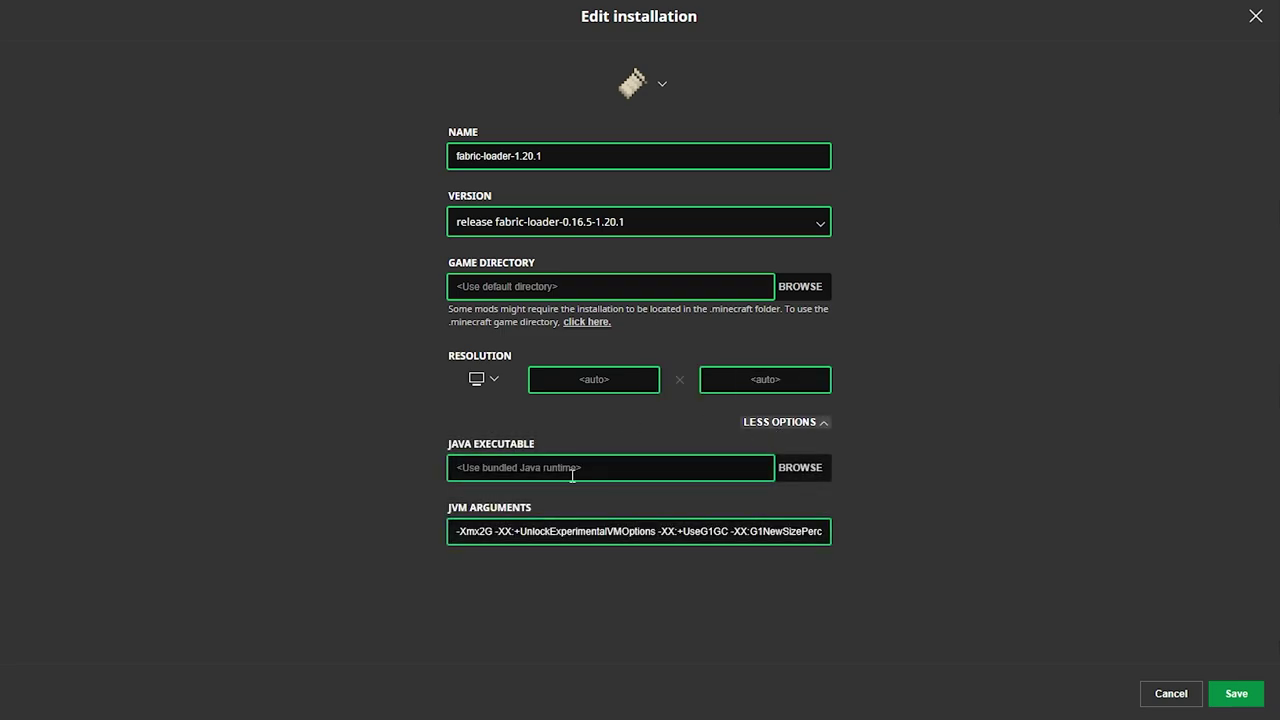
click(480, 531)
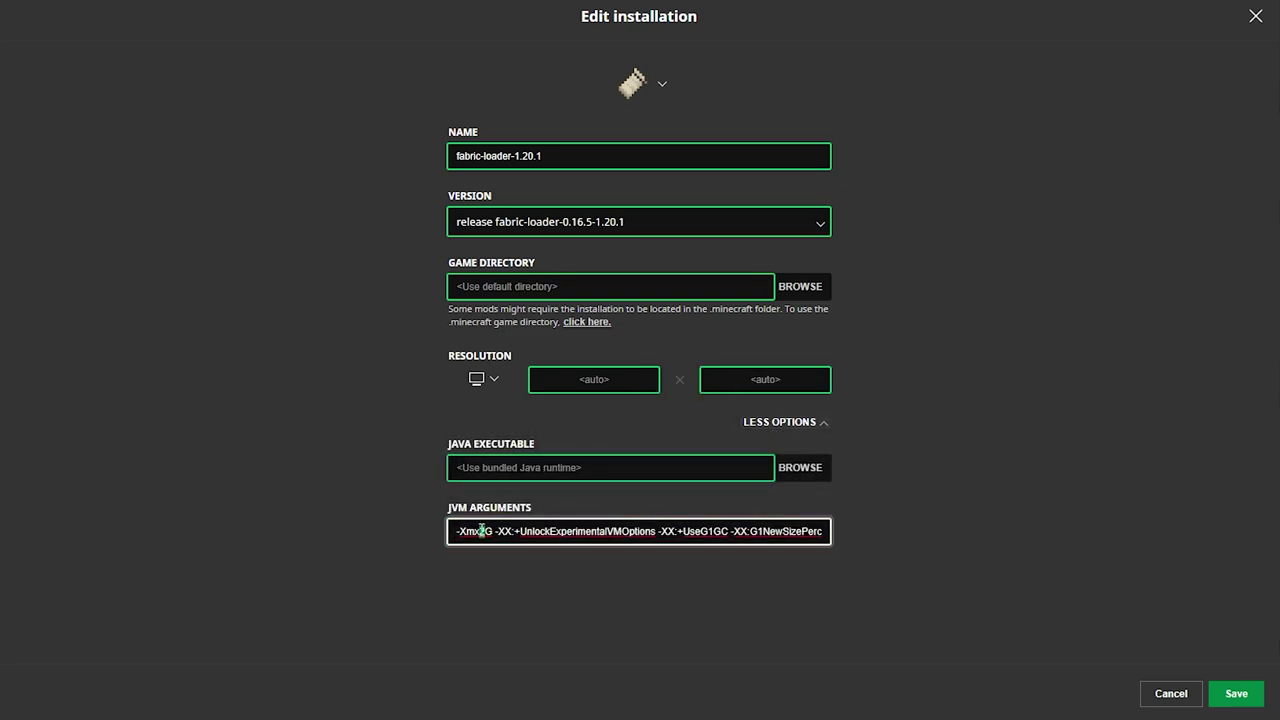
key(BackSpace)
text(4)
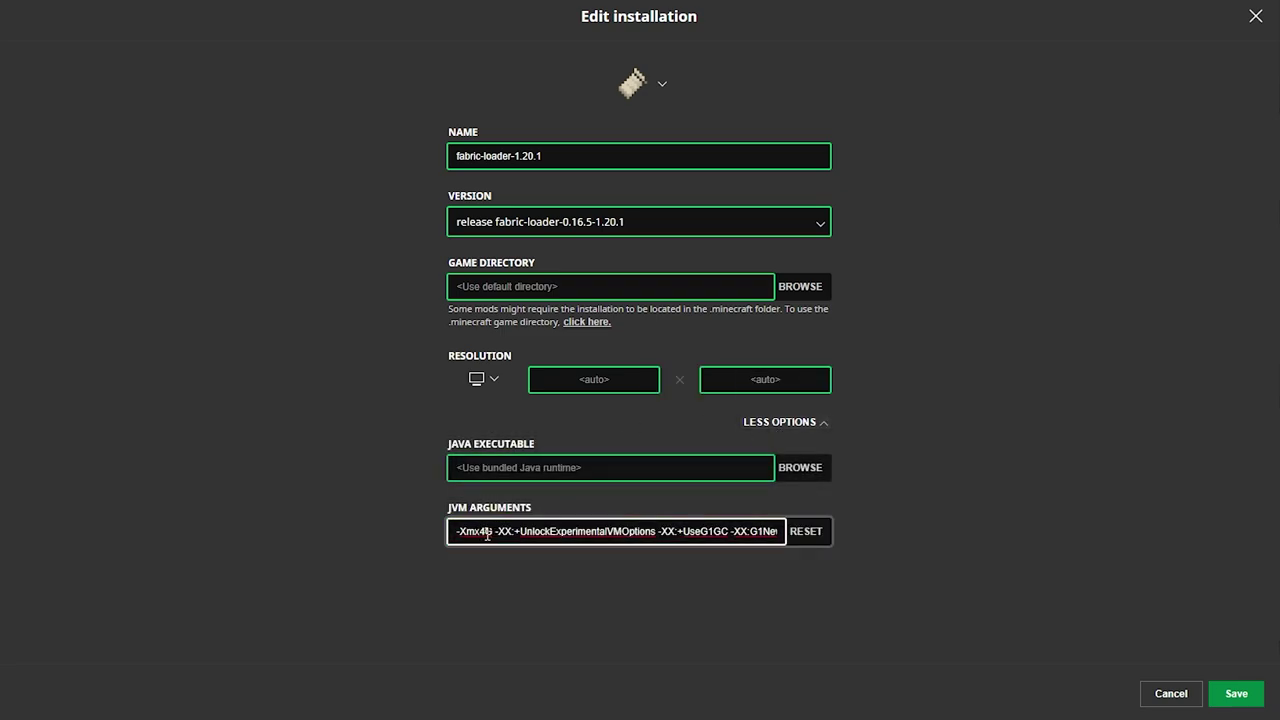
click(1227, 691)
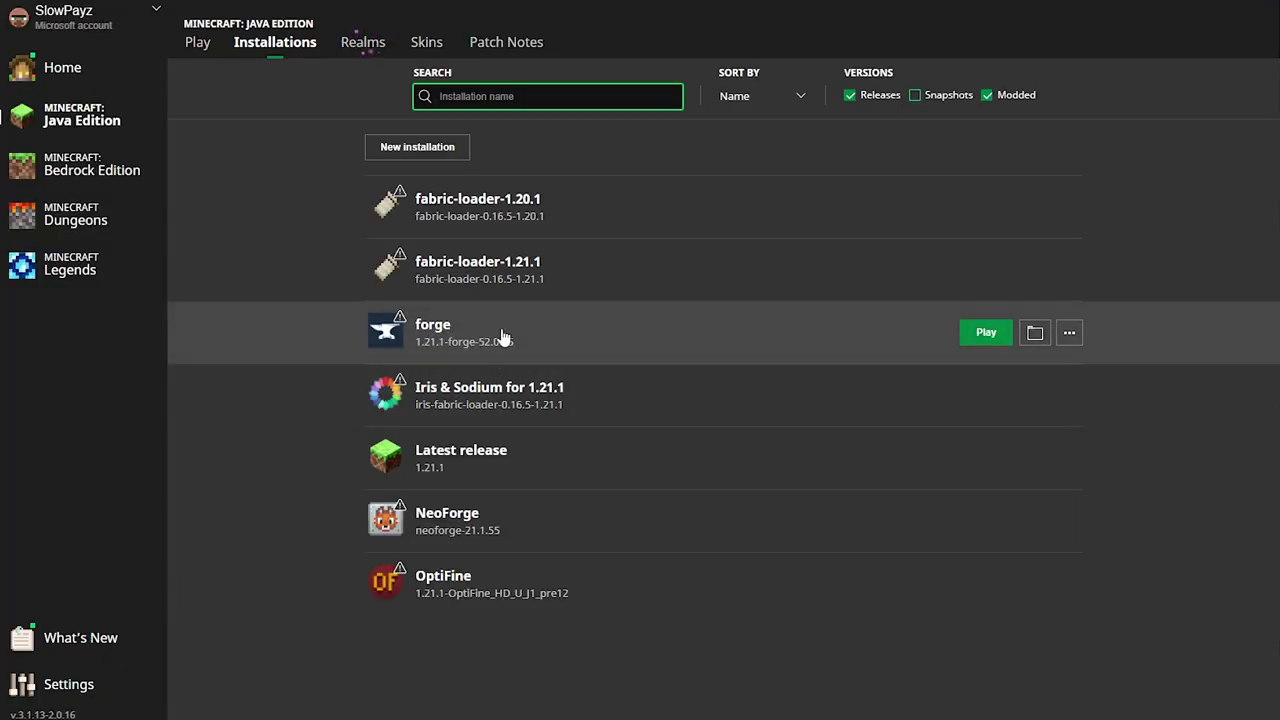
Set the memory limit of the forge installation to -Xmx4G in its JVM arguments and save it.
click(1069, 338)
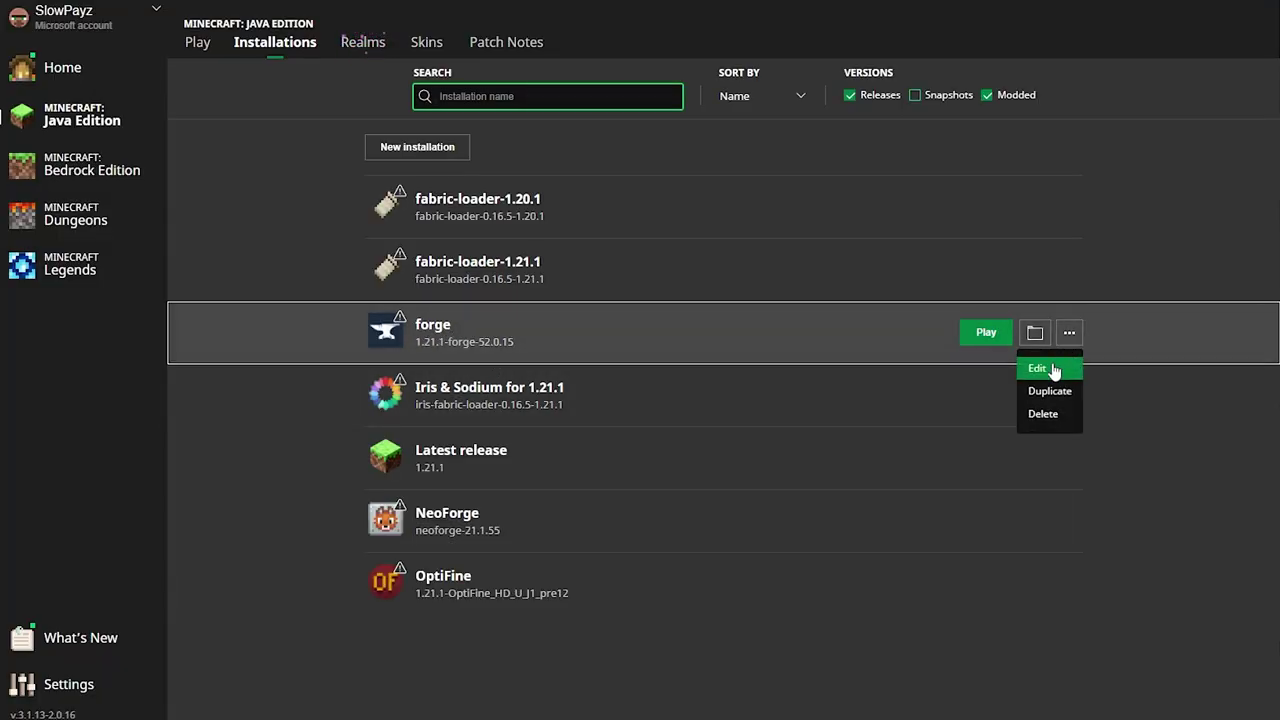
click(1051, 365)
click(786, 426)
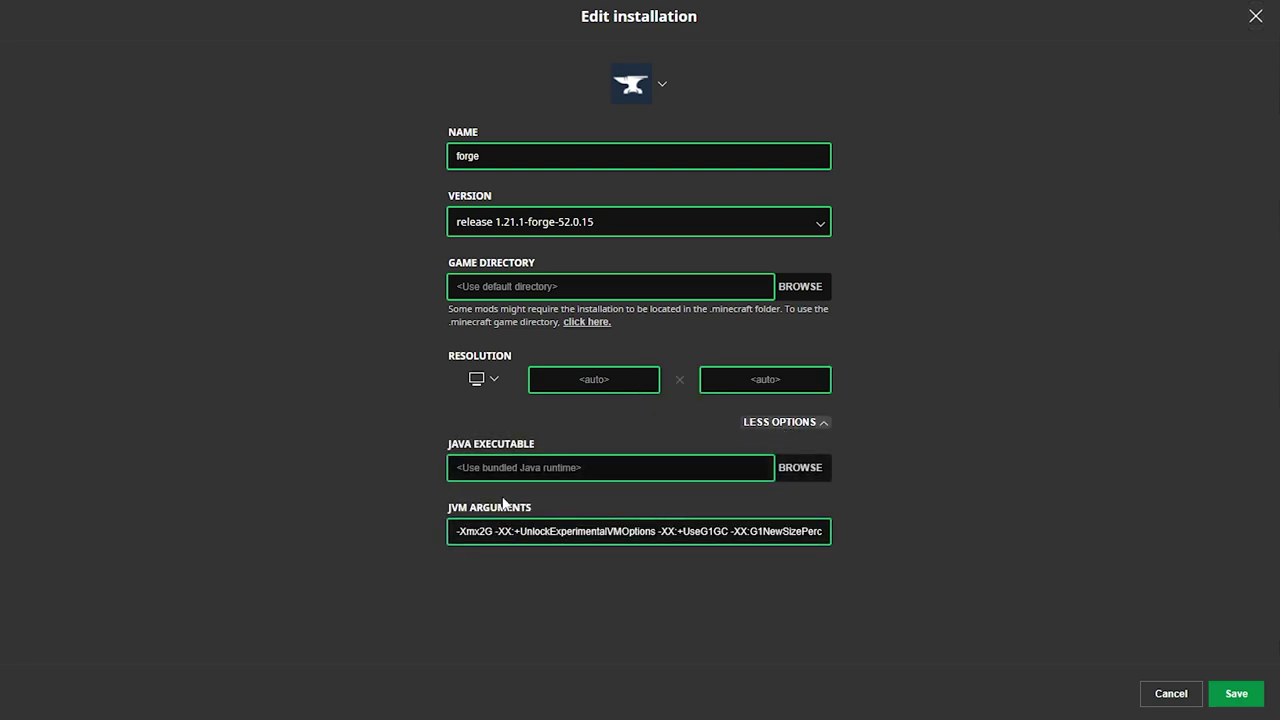
click(481, 531)
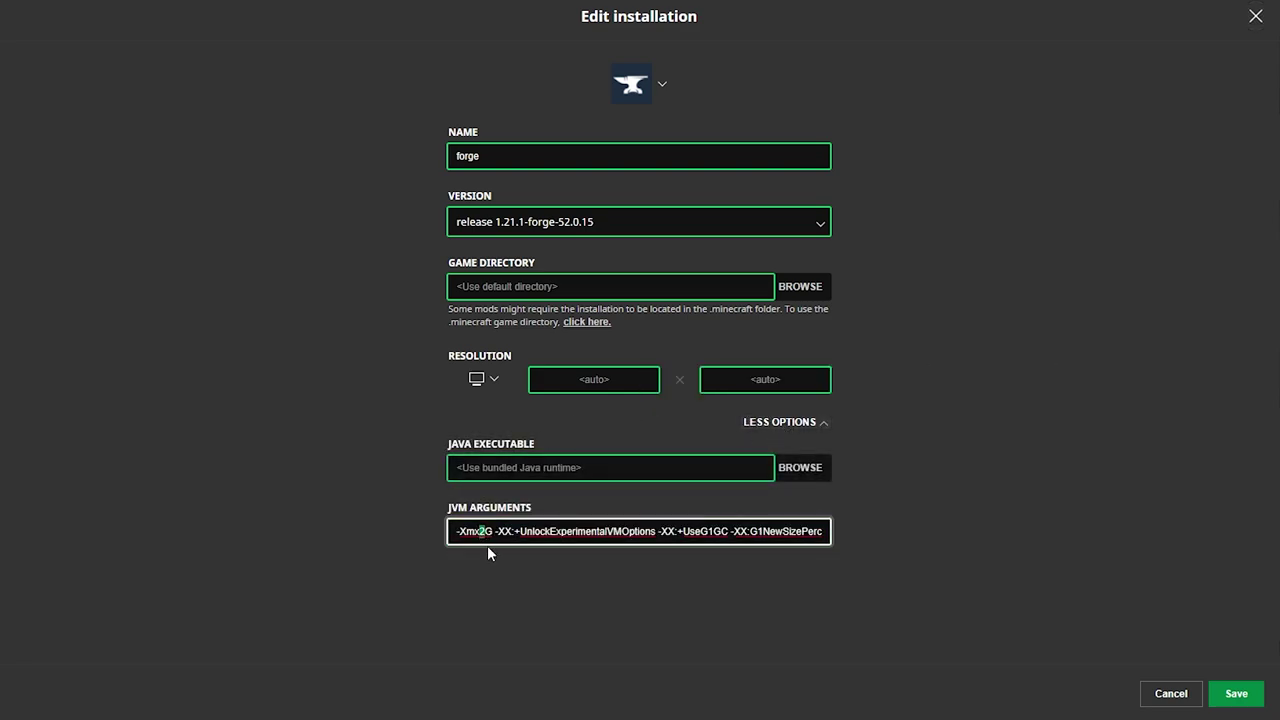
text(4)
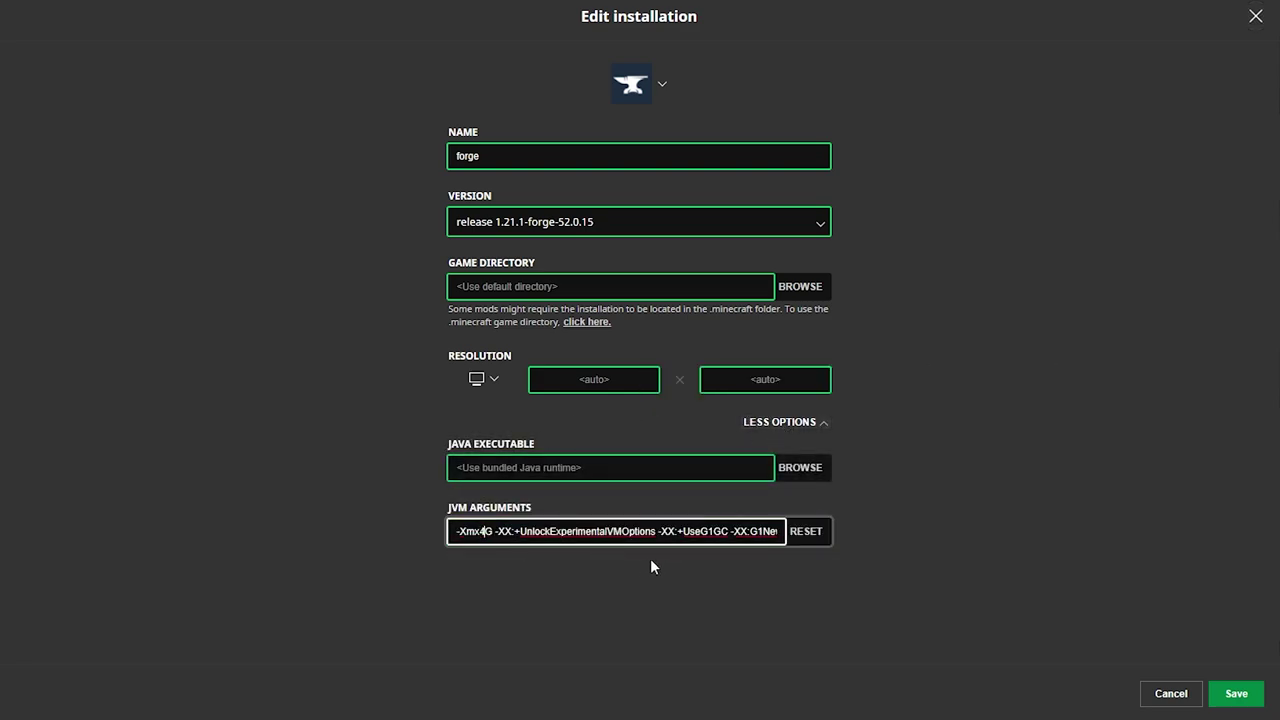
click(1213, 688)
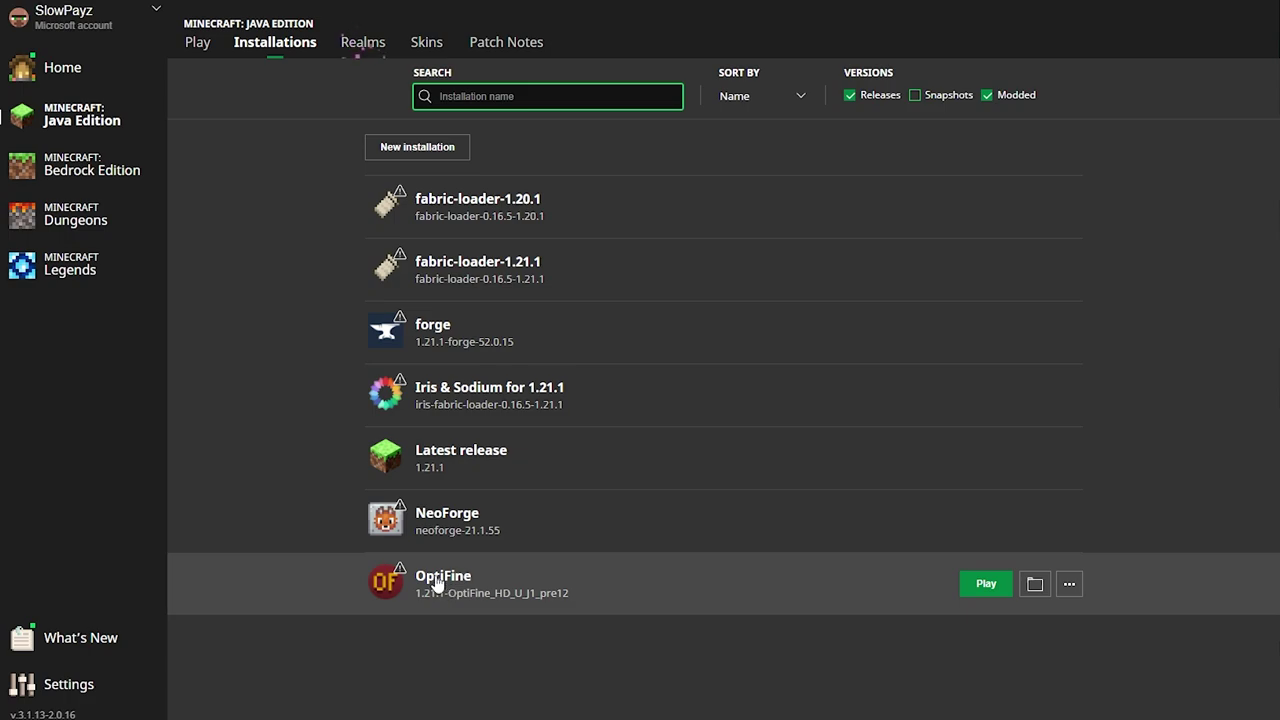
Set the memory limit of the OptiFine installation to -Xmx4G in its JVM arguments and save it.
click(1069, 583)
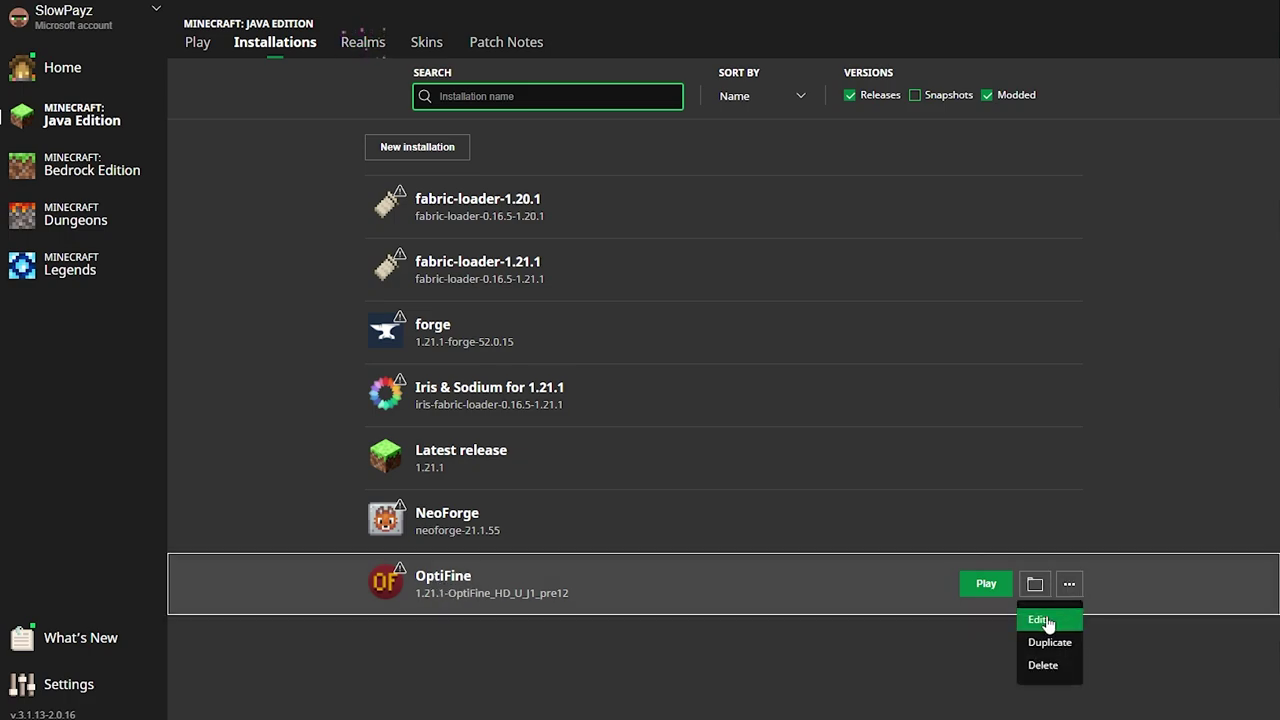
click(1047, 617)
click(786, 424)
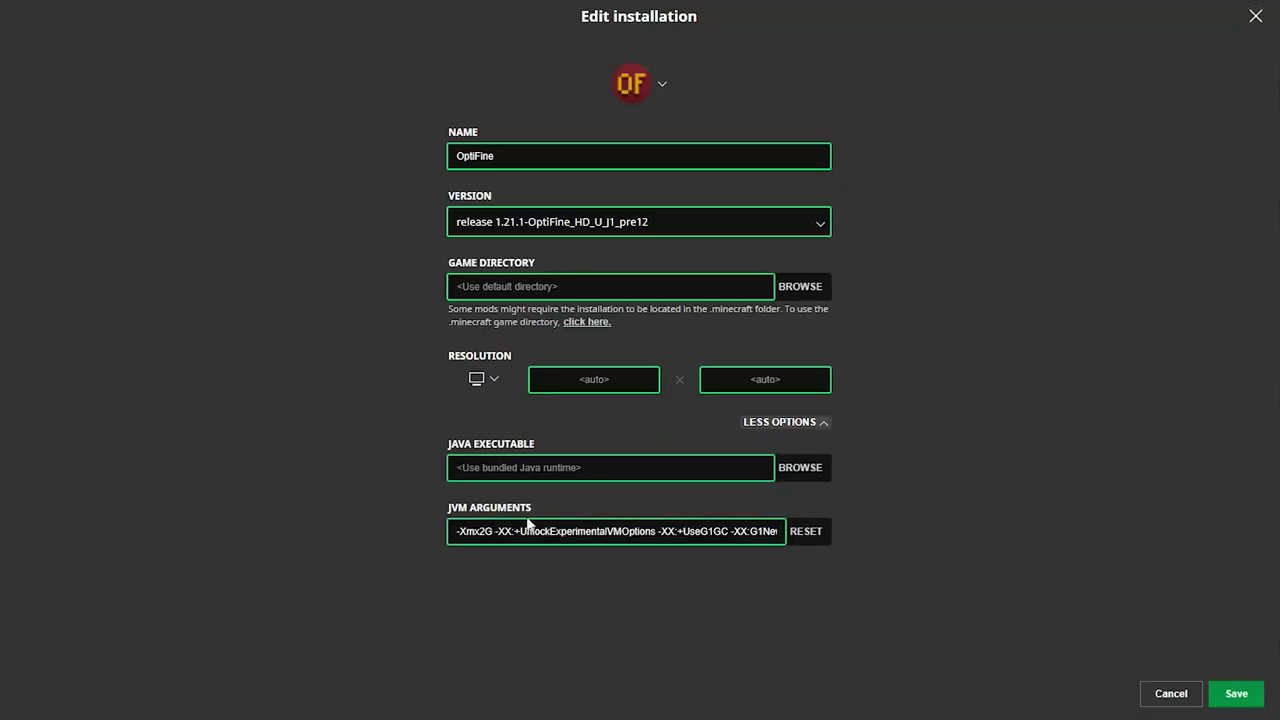
click(482, 531)
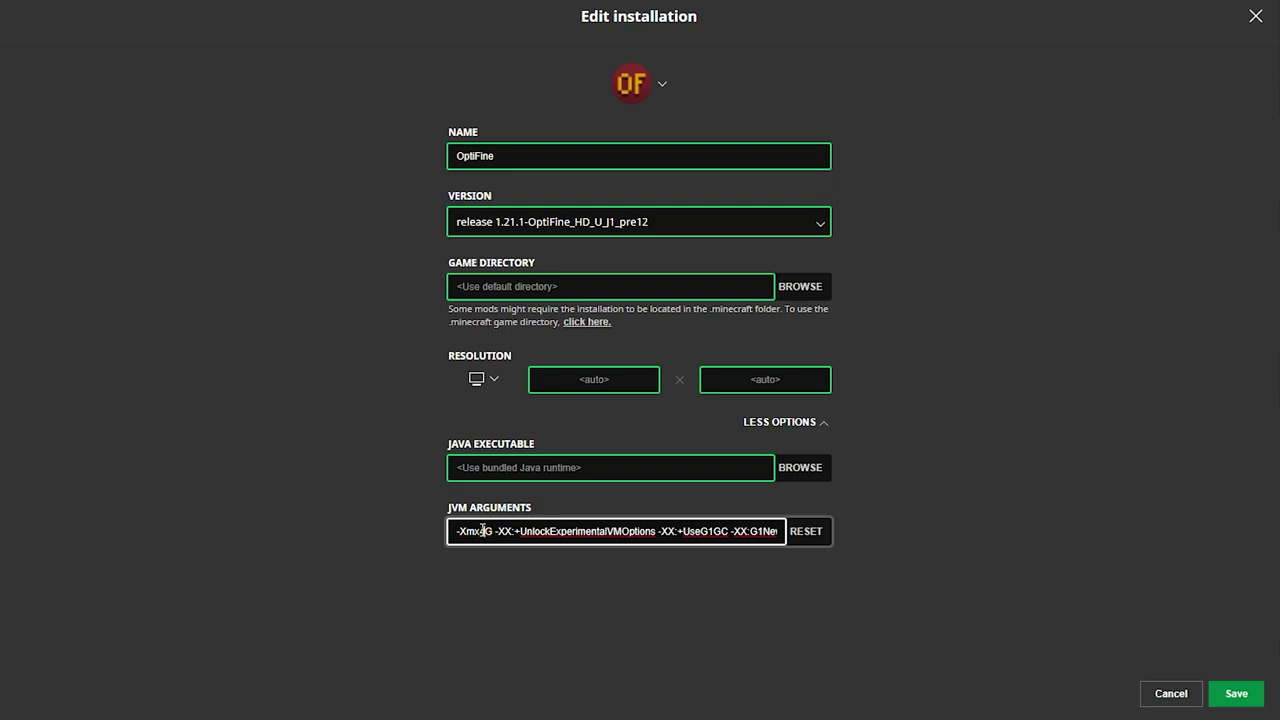
text(4)
click(1236, 693)
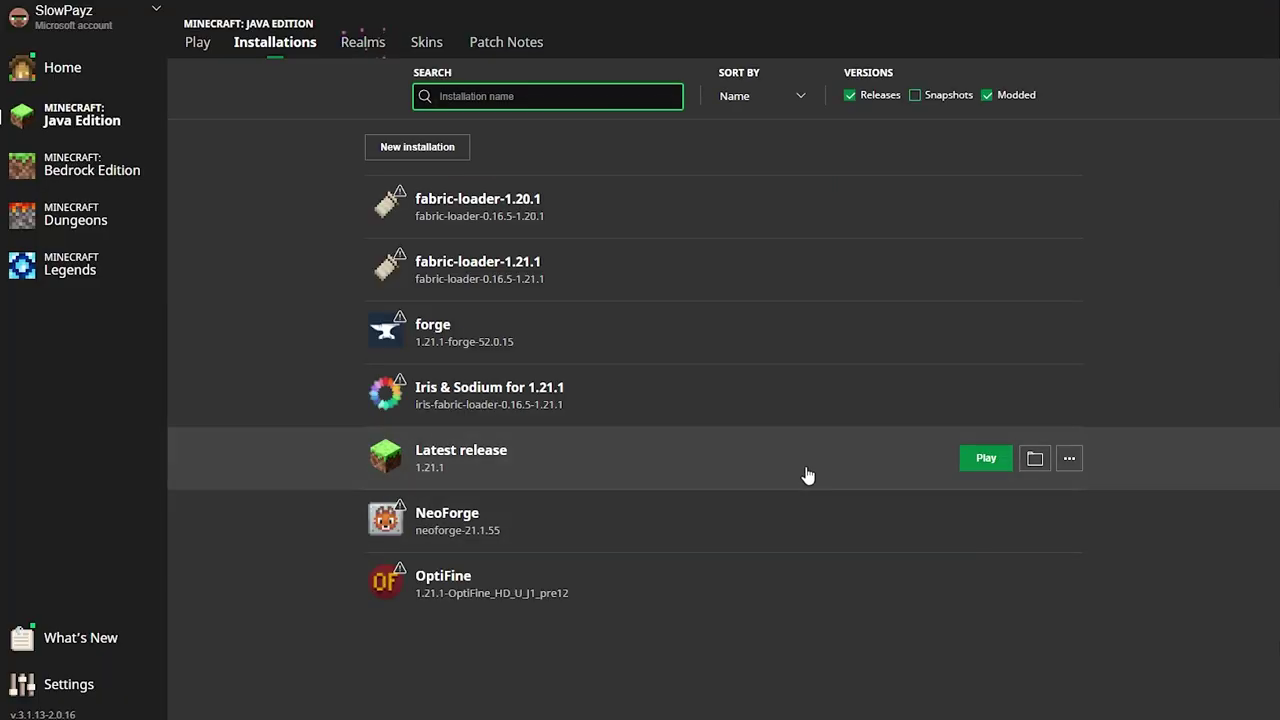